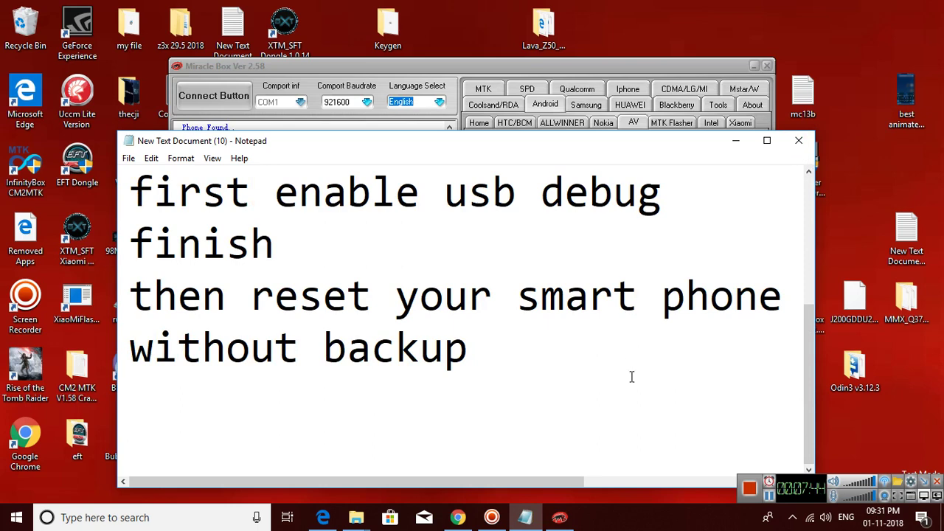
- Replace all the text in the note with "please share and subscribe"
drag(630, 377, 61, 177)
key(Delete)
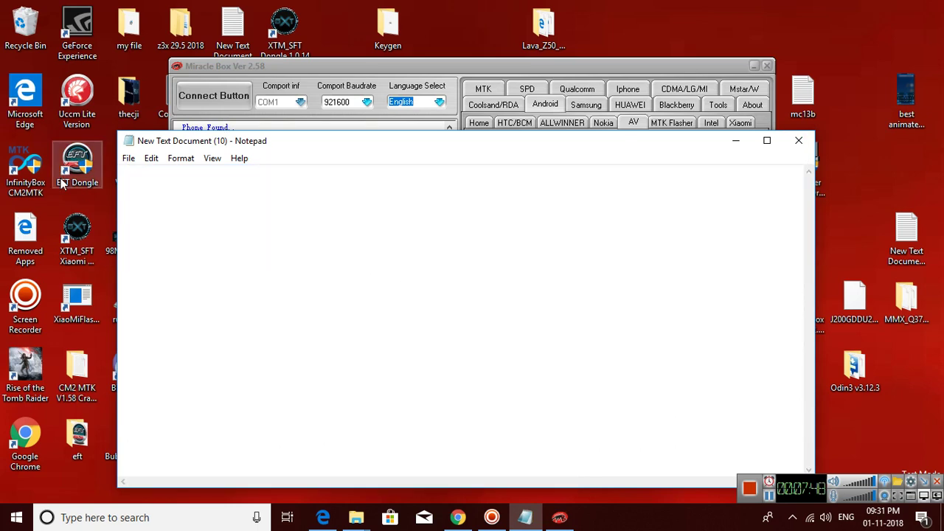
text(ple)
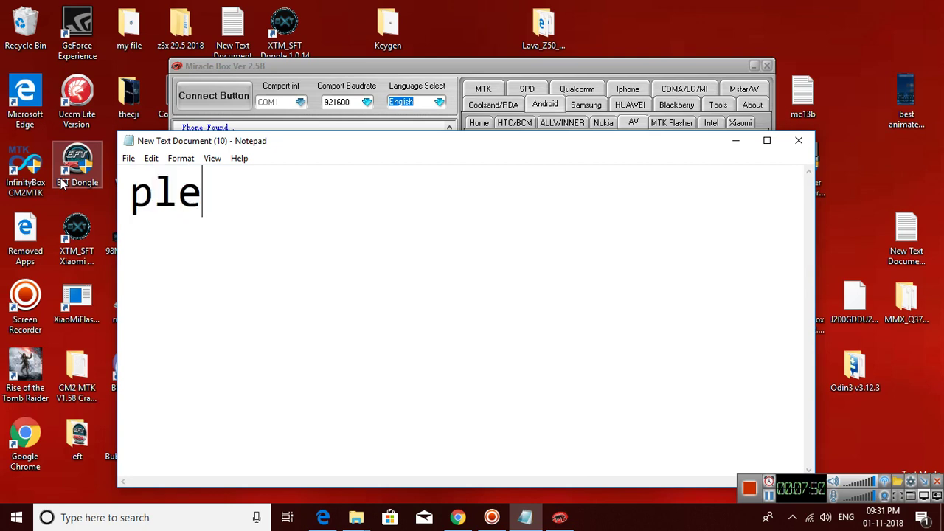
text(ase s)
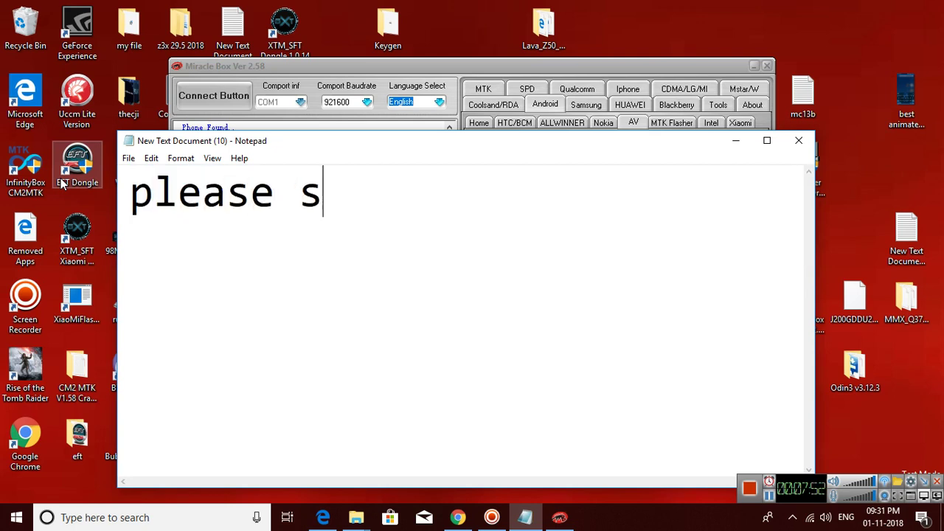
text(ha)
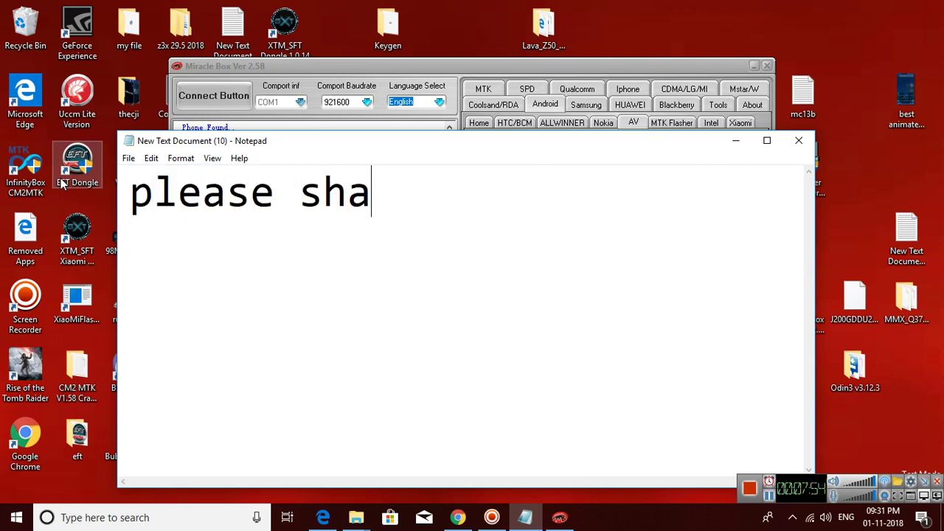
text(re an)
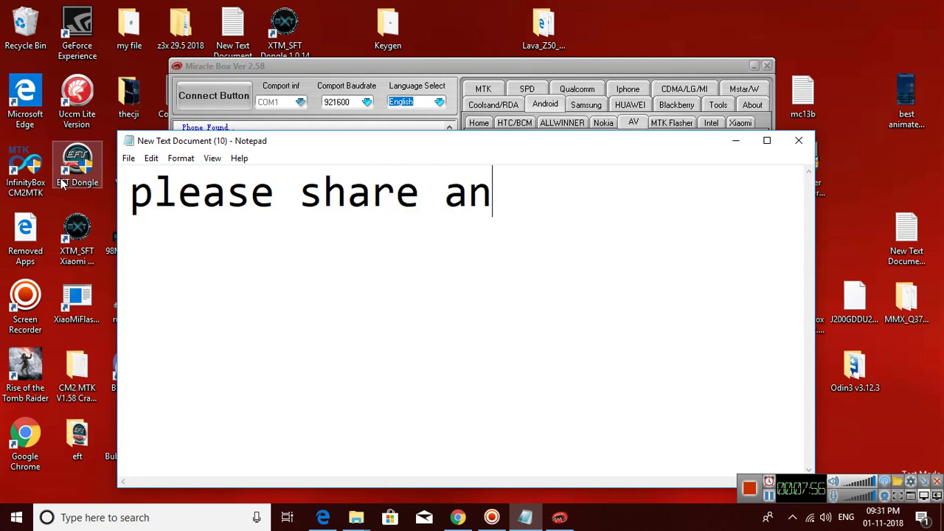
text(d su)
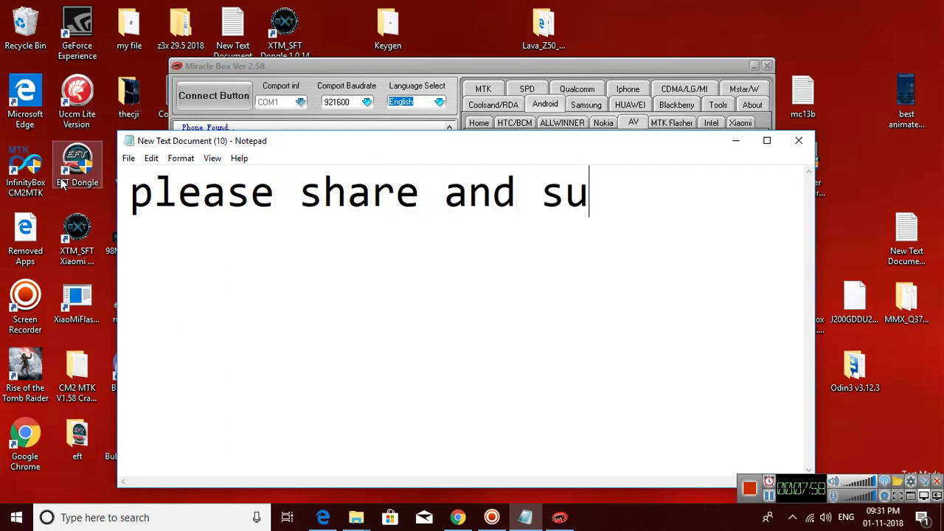
text(bscr)
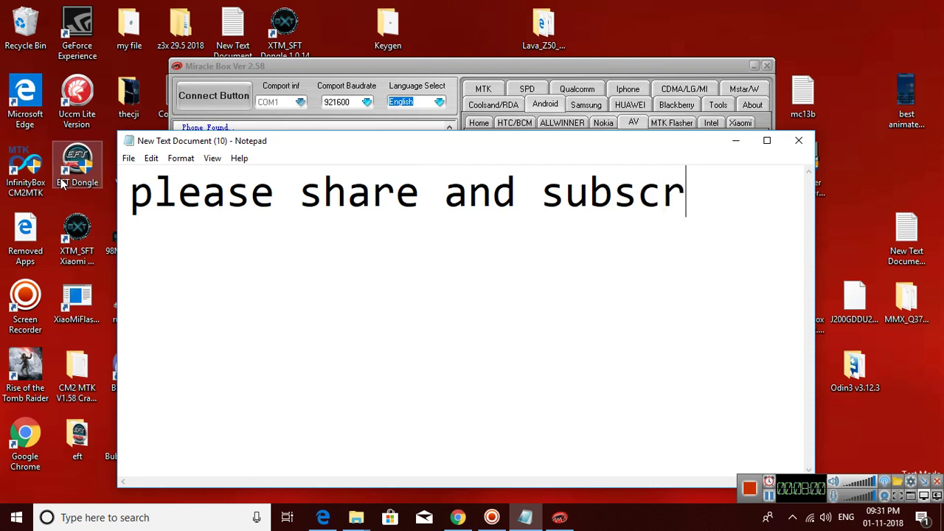
text(ibe)
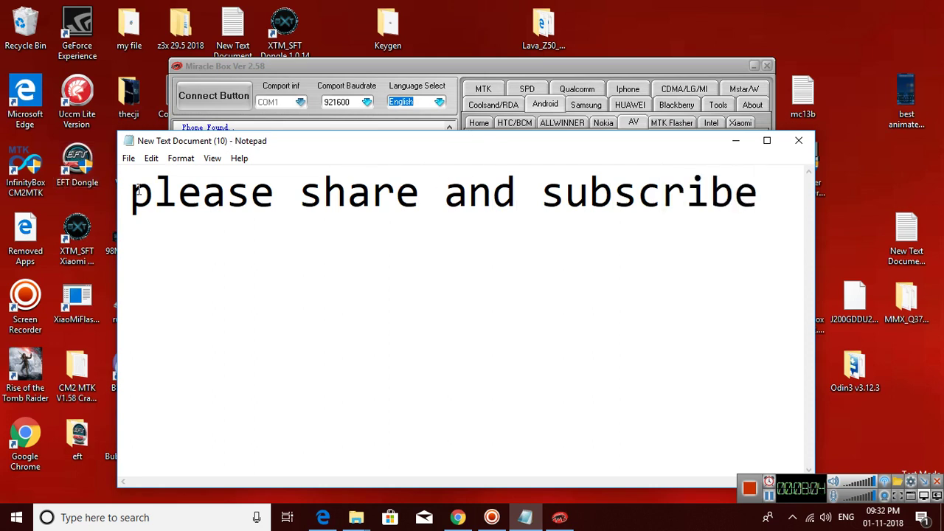
- Leave a blank line after the first line of the note and add "and click the bell icon"
click(126, 160)
click(154, 204)
key(Return)
key(Return)
text(and c)
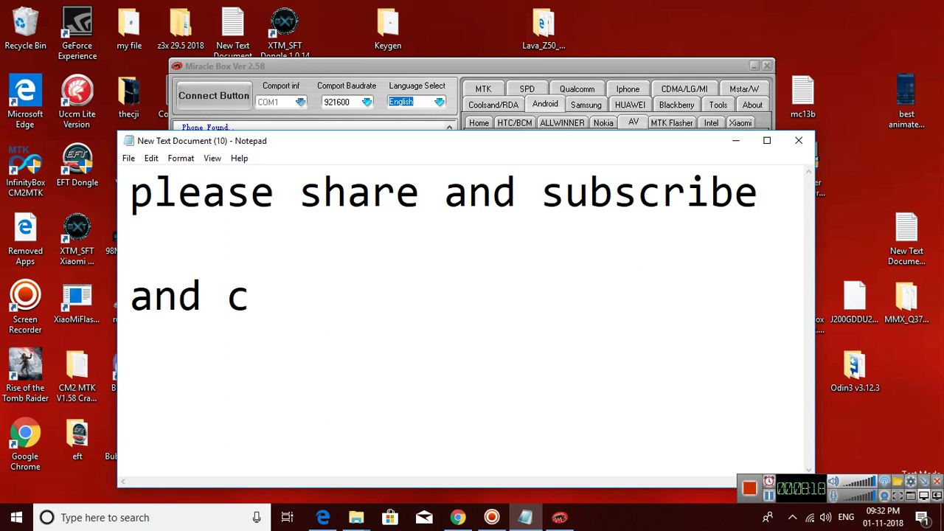
text(lick )
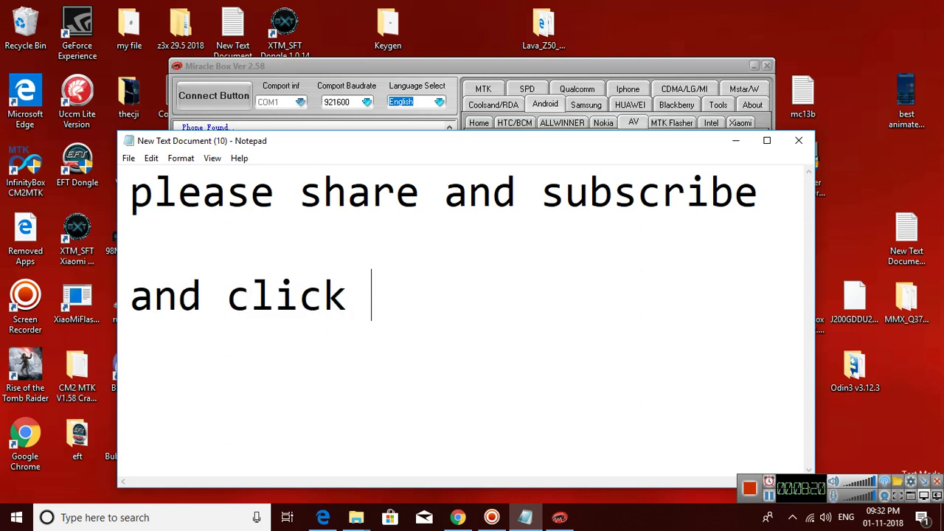
text(the be)
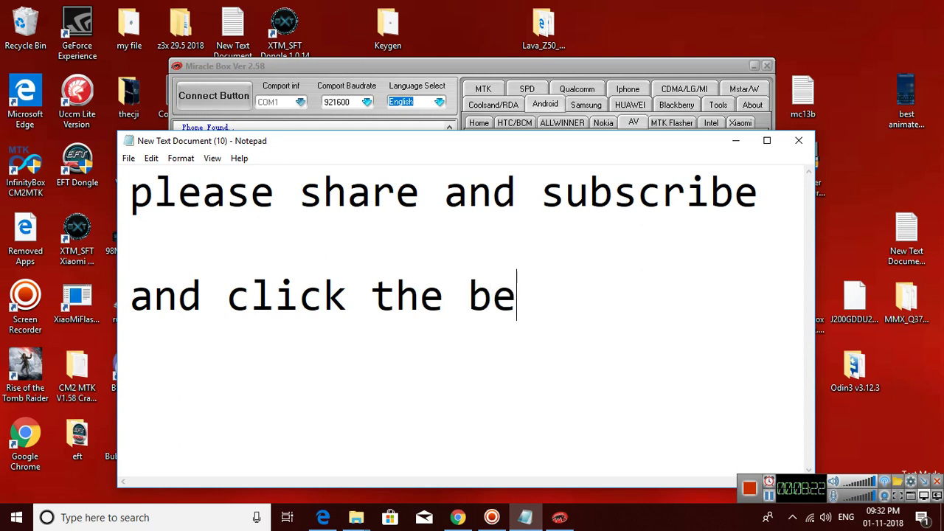
text(ll ic)
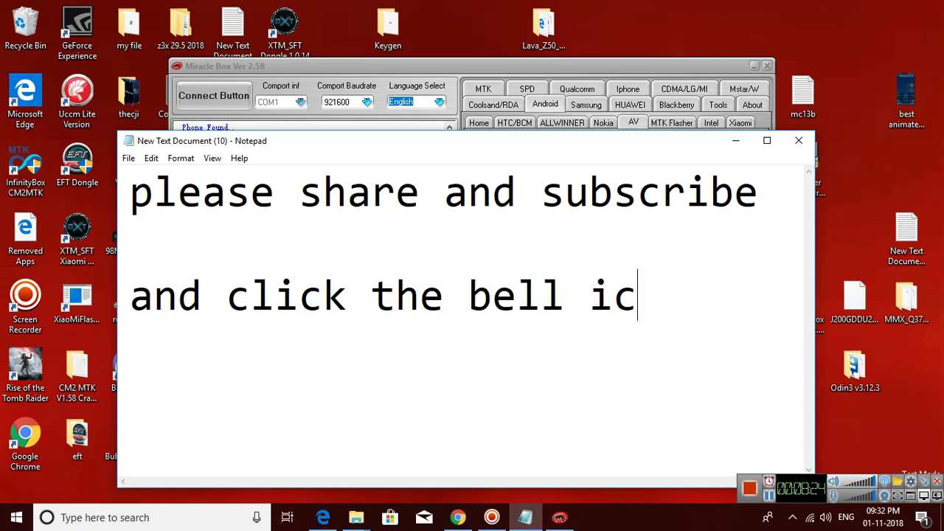
text(on)
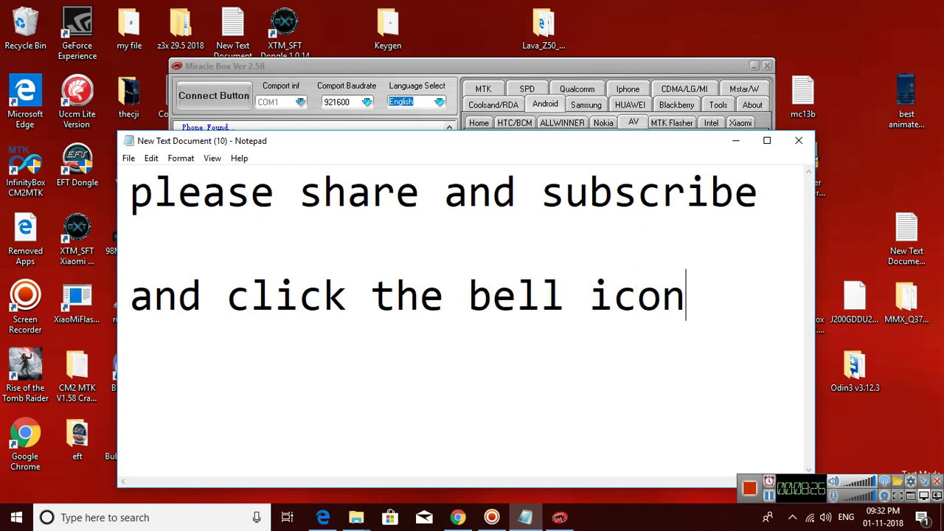
- Add "for latest update" as a new last line of the note
key(Return)
text(fo)
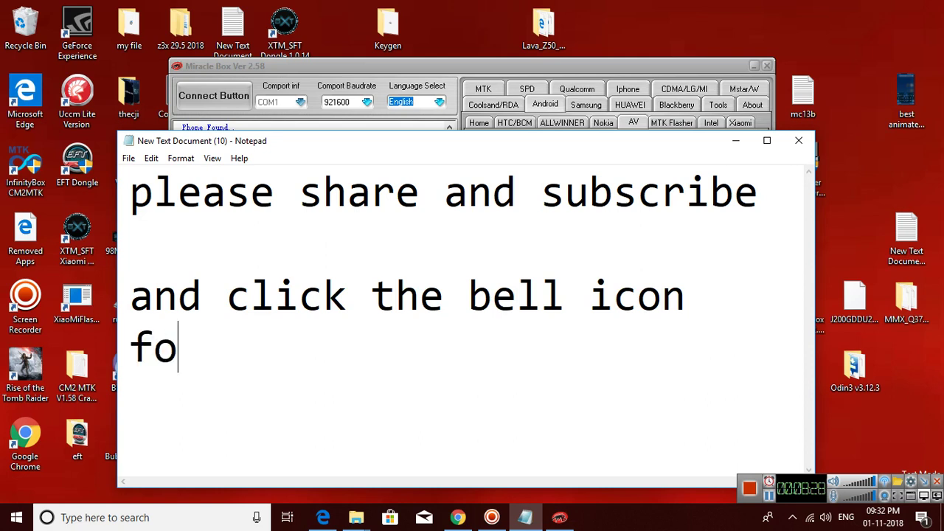
text(r la)
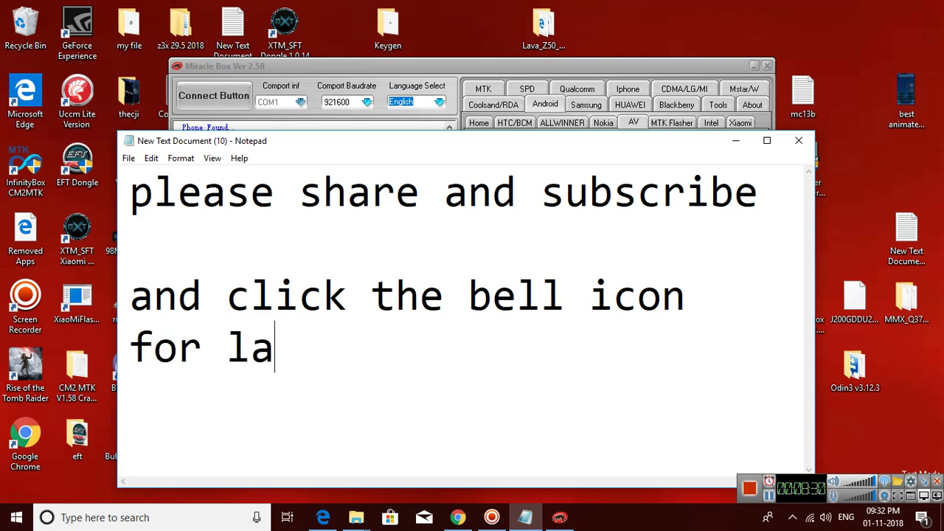
text(test )
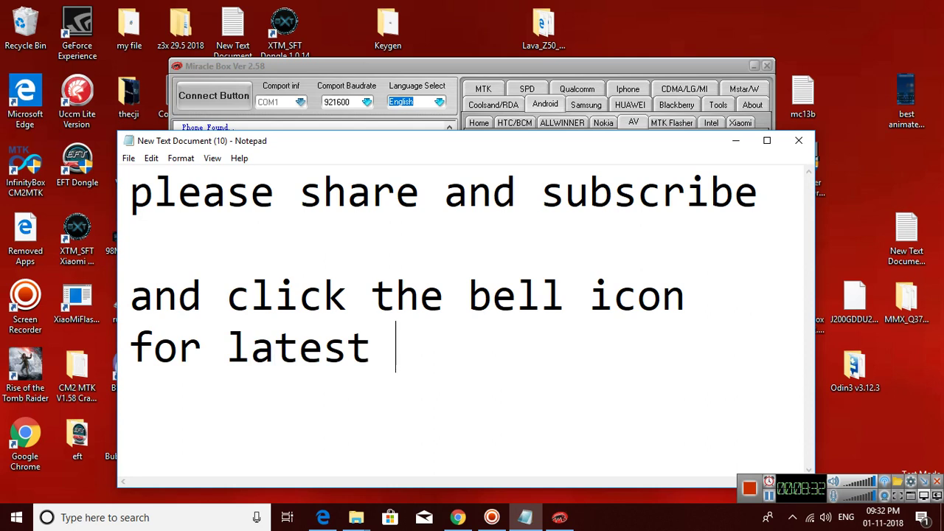
text(upda)
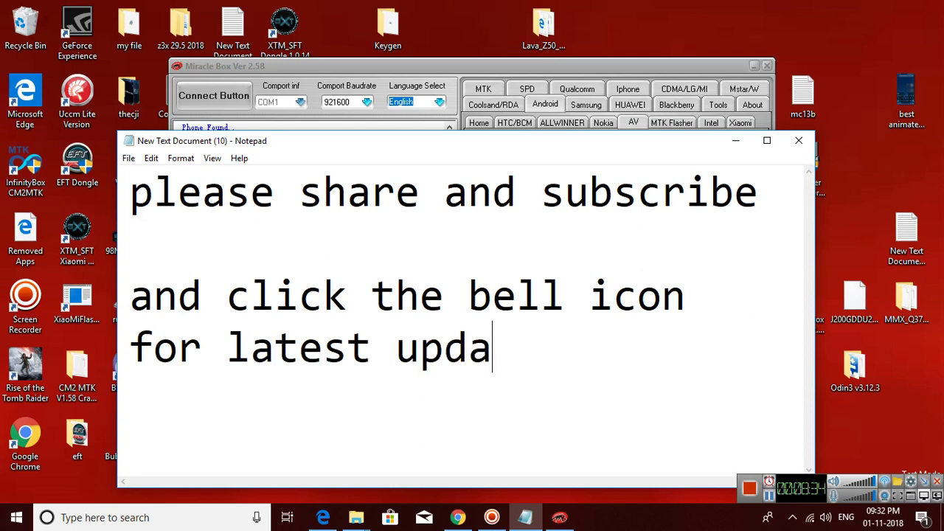
text(te)
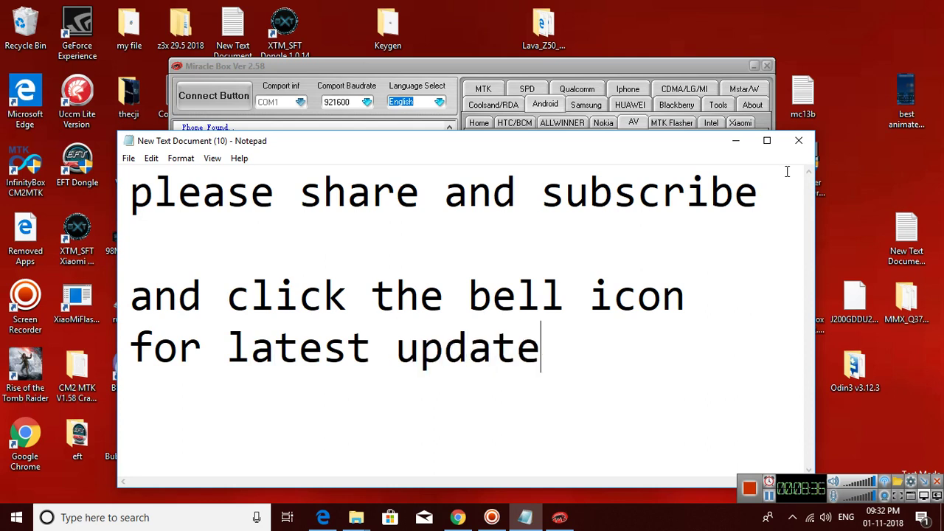
- Minimize the note and examine the Miracle Box log entries on phone search, system configuration, backup and package deletion
click(735, 140)
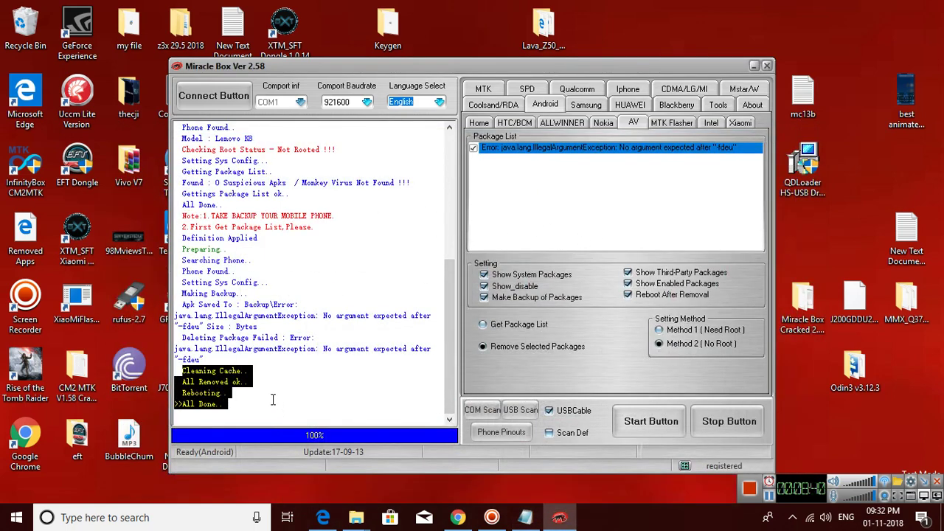
click(243, 399)
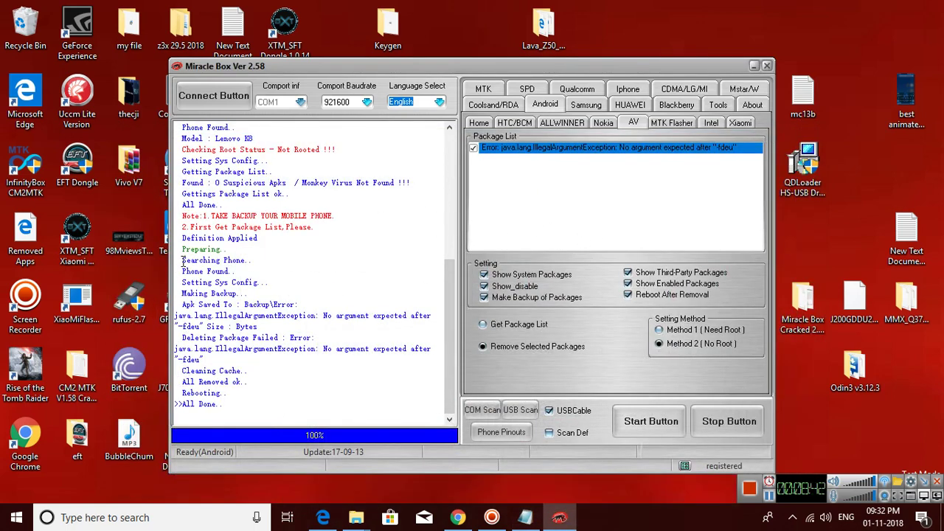
drag(180, 260, 257, 261)
drag(182, 272, 270, 283)
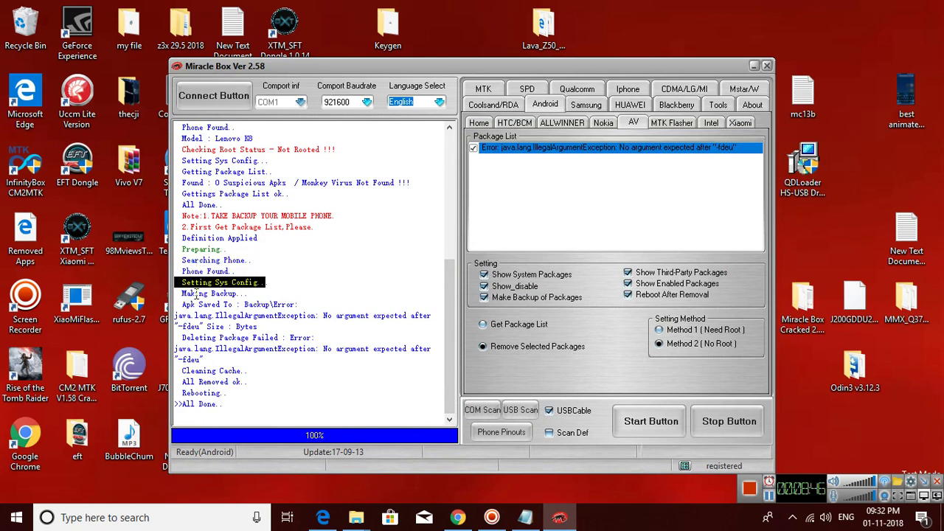
click(172, 296)
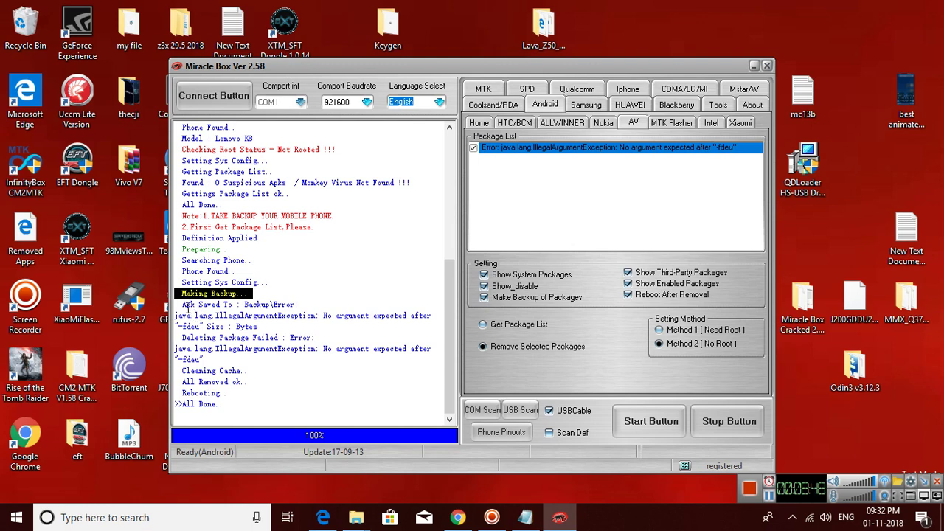
drag(186, 305, 302, 293)
drag(176, 315, 318, 337)
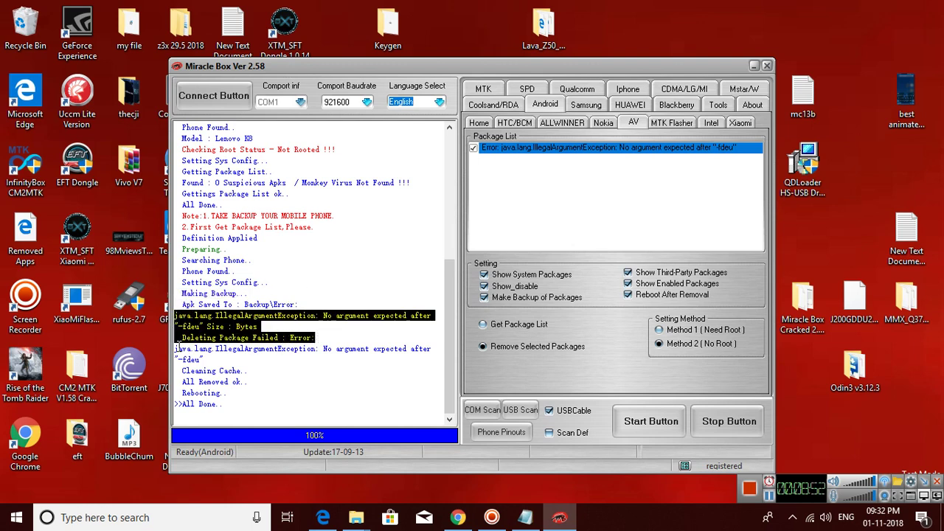
click(234, 338)
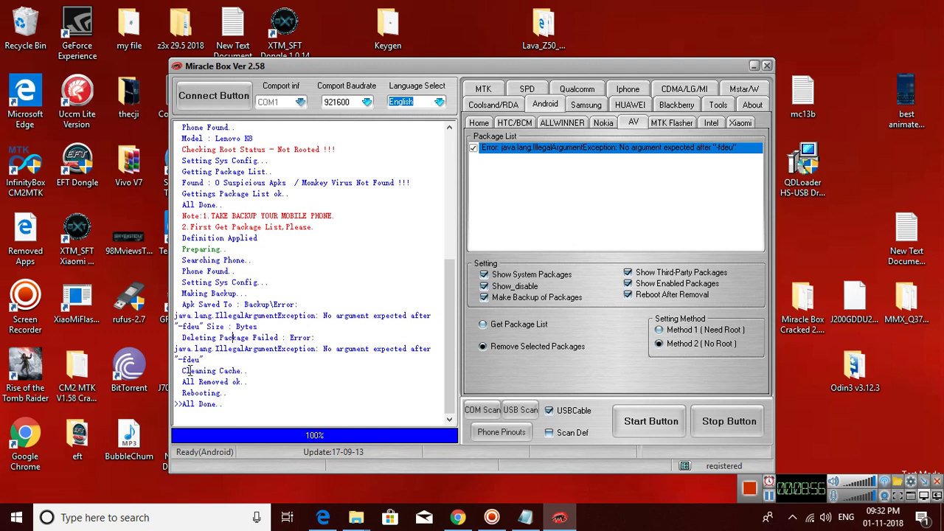
- Examine the log entries on cache cleaning, removal and rebooting, and recheck the package deletion error lines
drag(186, 370, 247, 371)
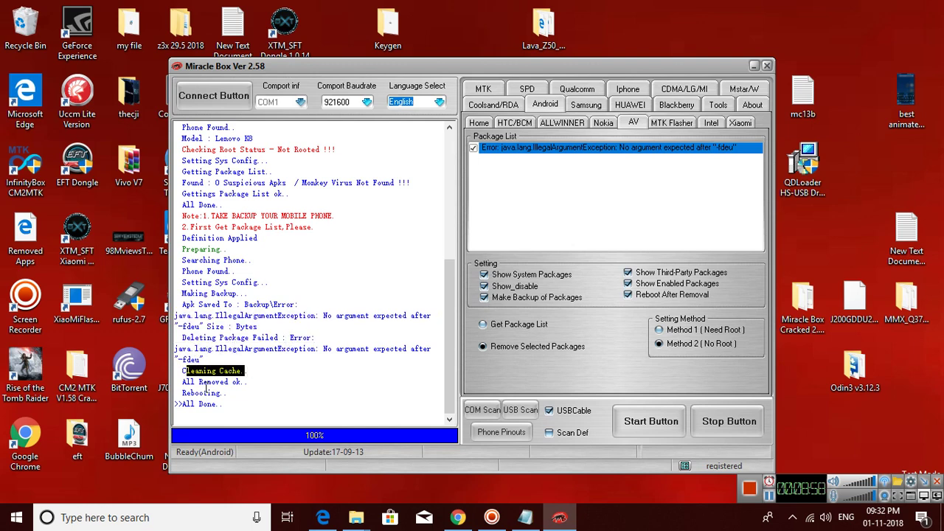
drag(184, 384, 242, 385)
drag(182, 393, 236, 392)
click(232, 393)
drag(181, 381, 242, 381)
drag(181, 371, 252, 372)
triple_click(355, 357)
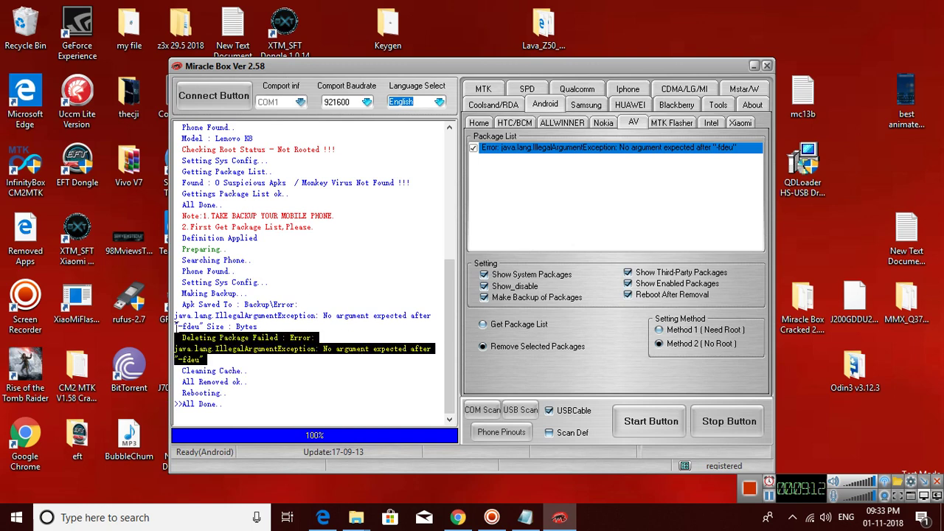
drag(176, 317, 314, 339)
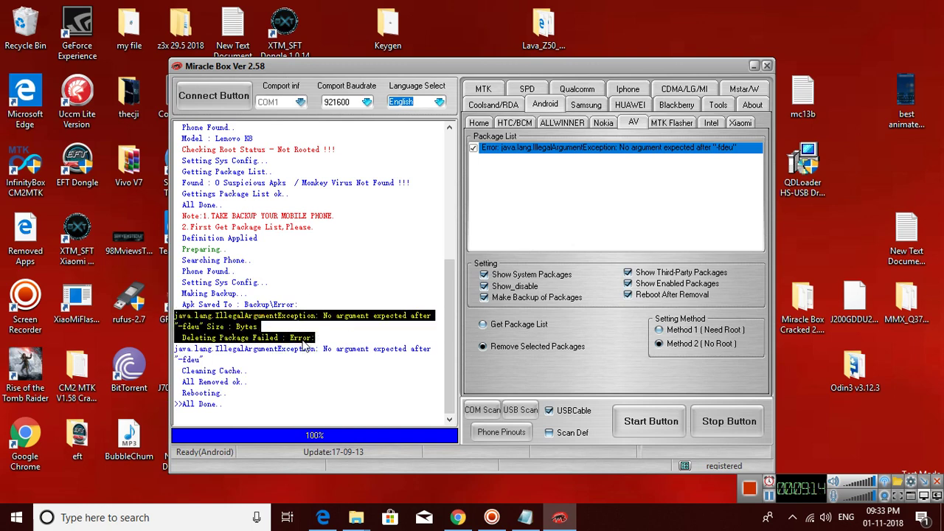
- Look through the MTK and Android Home sections, return to Android AV and choose Method 2 (No Root)
click(490, 91)
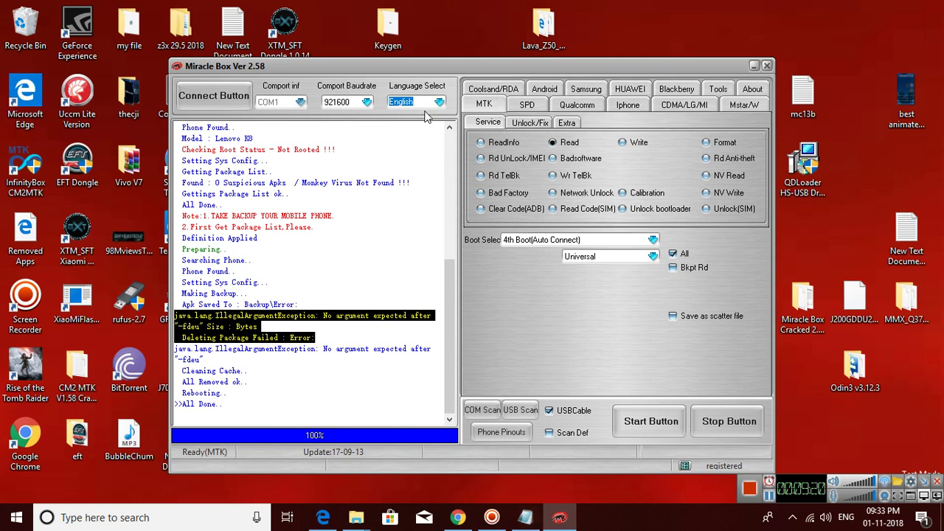
click(552, 90)
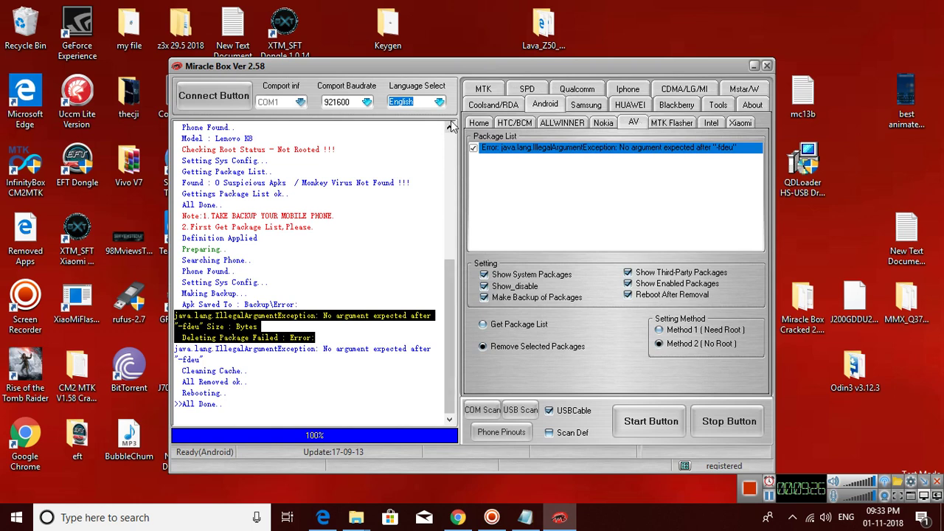
click(478, 123)
click(636, 126)
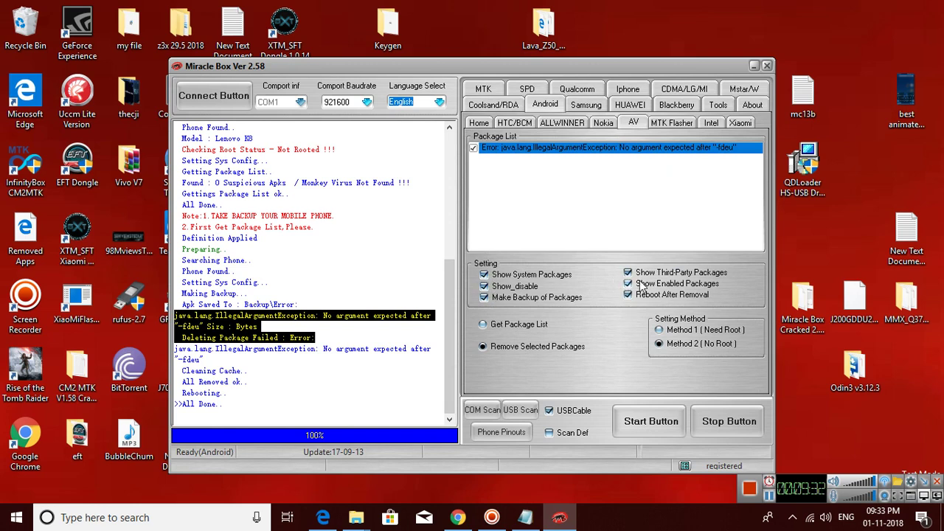
click(660, 329)
click(660, 346)
- Switch to the Notepad note and replace all its text with "always choose methed 2", checking the method number in Miracle Box
click(525, 517)
drag(623, 362, 65, 30)
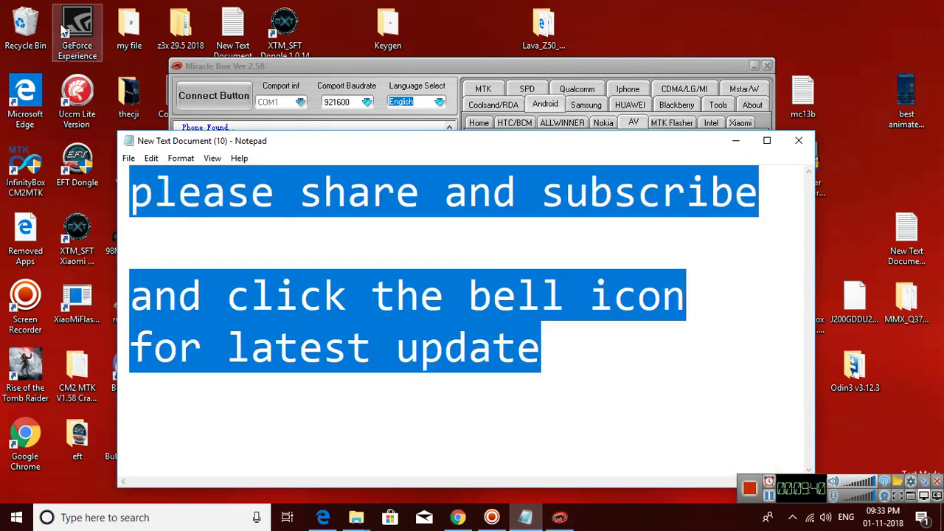
key(BackSpace)
text(a)
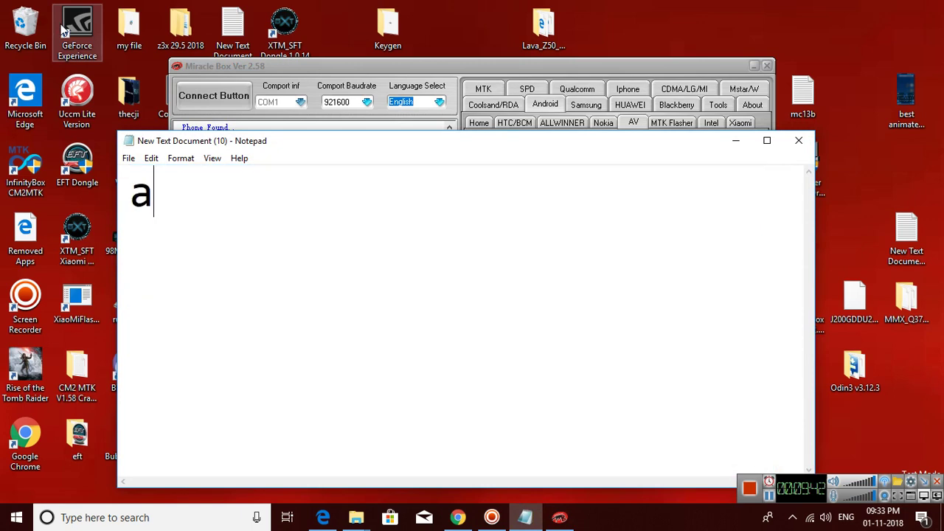
text(lways )
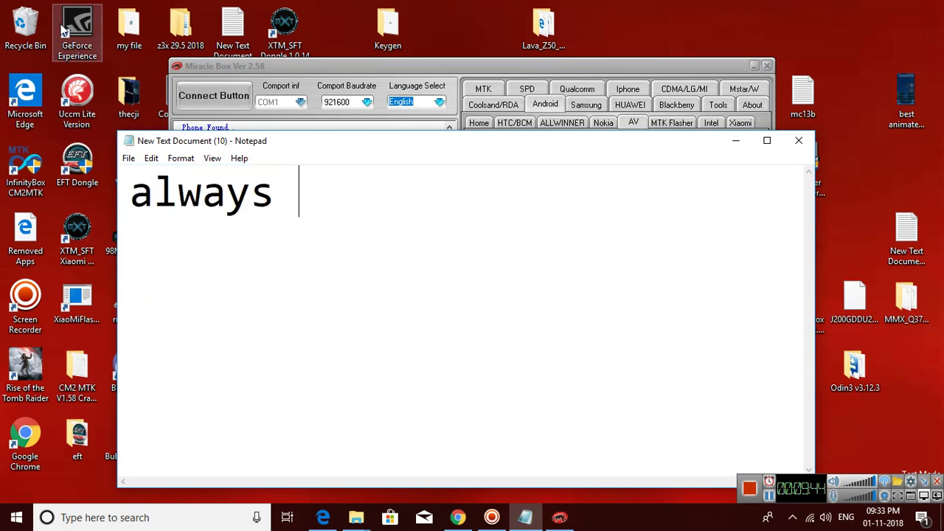
text(choose )
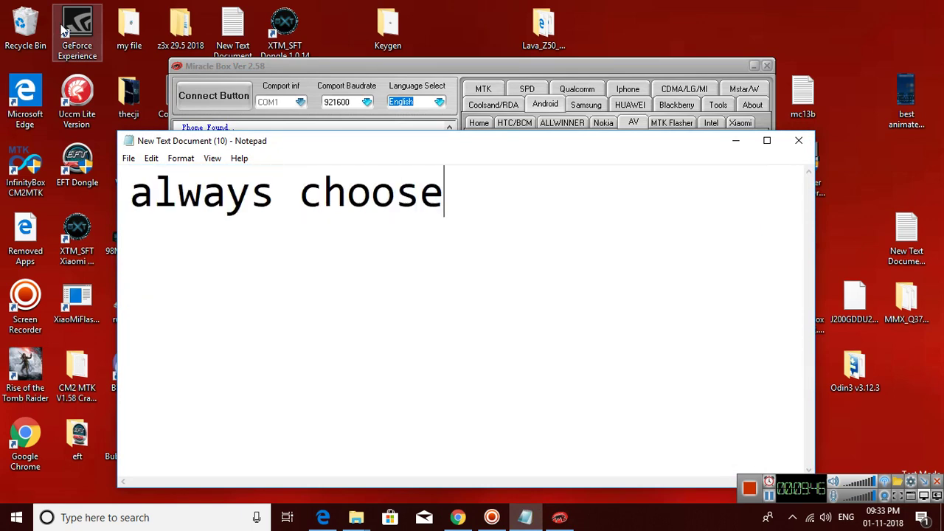
text(met)
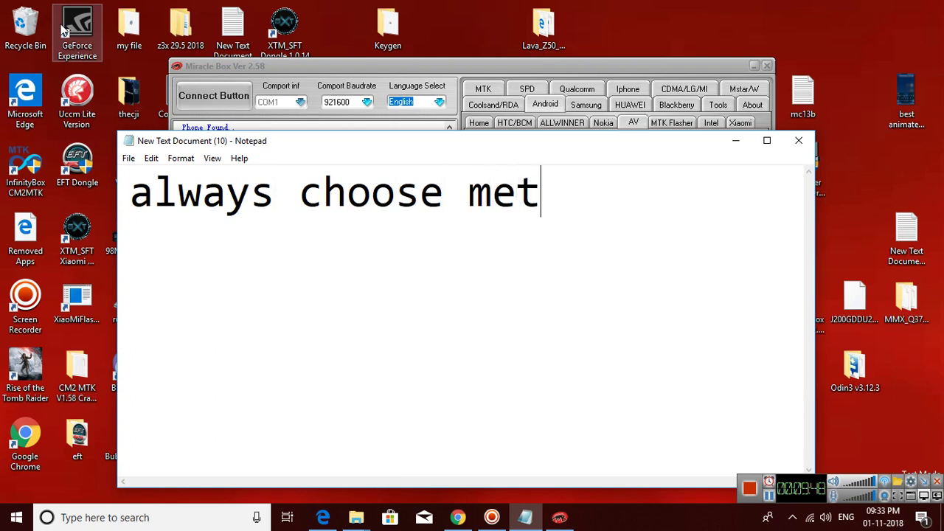
text(hed)
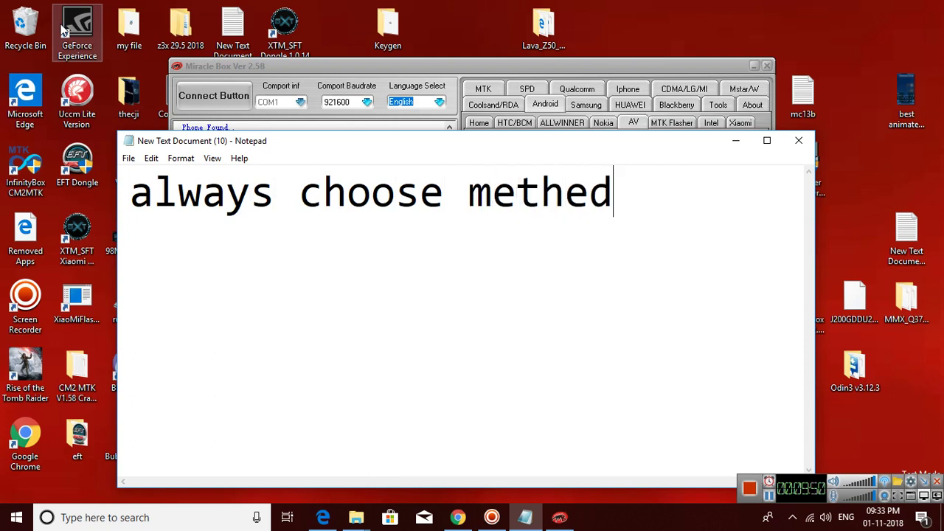
click(559, 517)
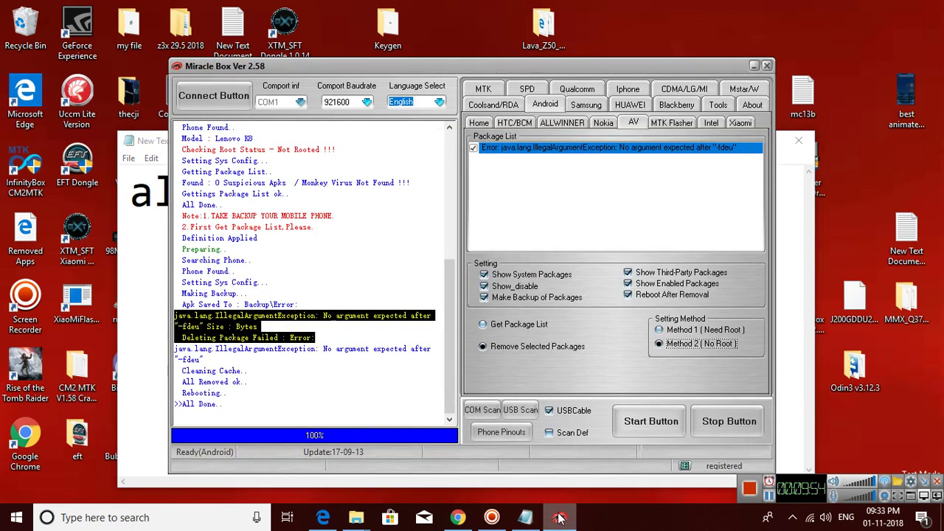
click(559, 518)
text(2)
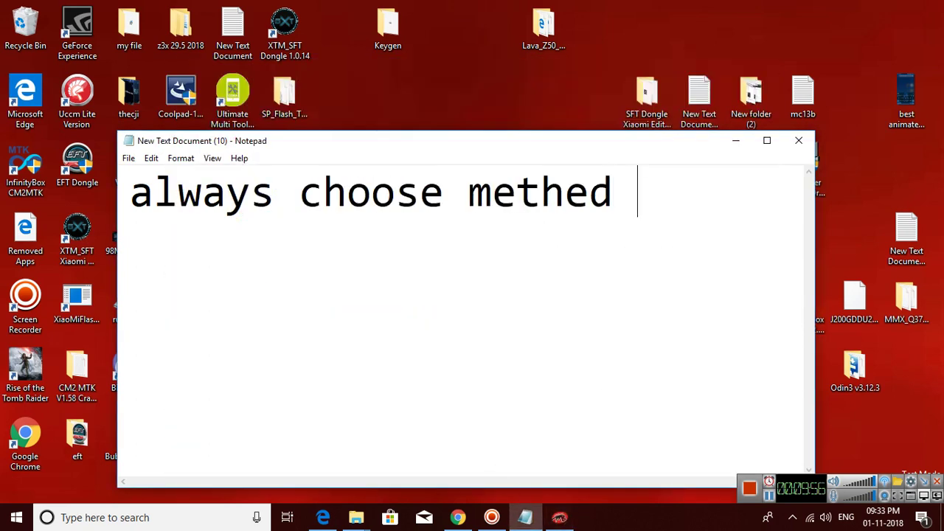
key(Return)
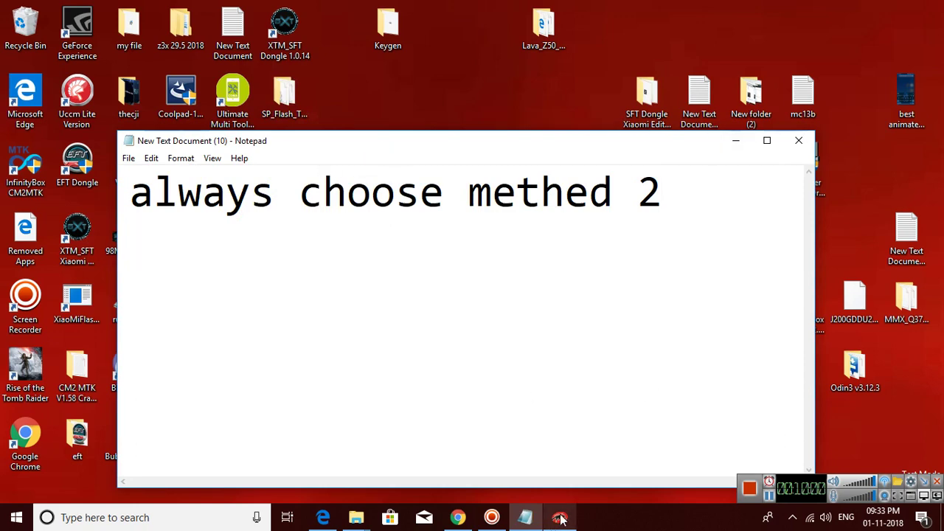
- Recheck the Miracle Box method setting, return to the Notepad note and add "if dont work" as its second line
click(538, 525)
click(538, 525)
click(564, 522)
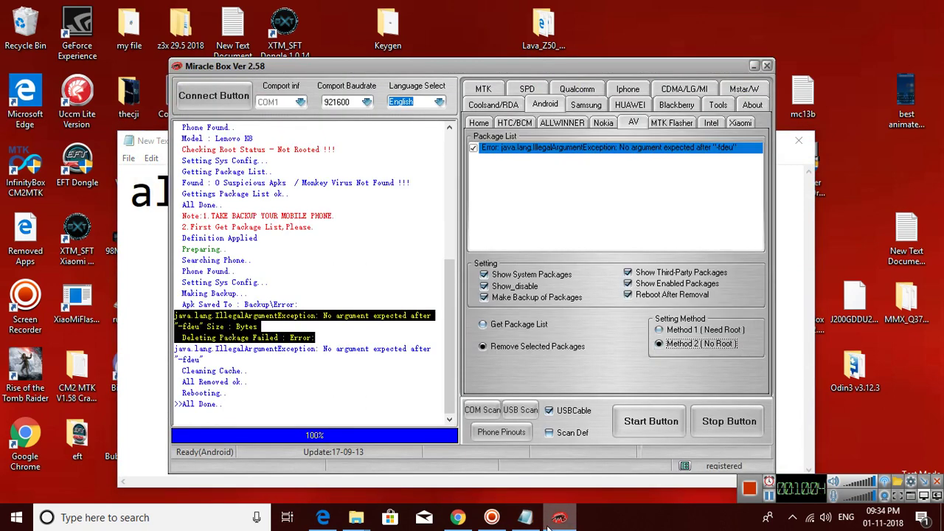
click(532, 523)
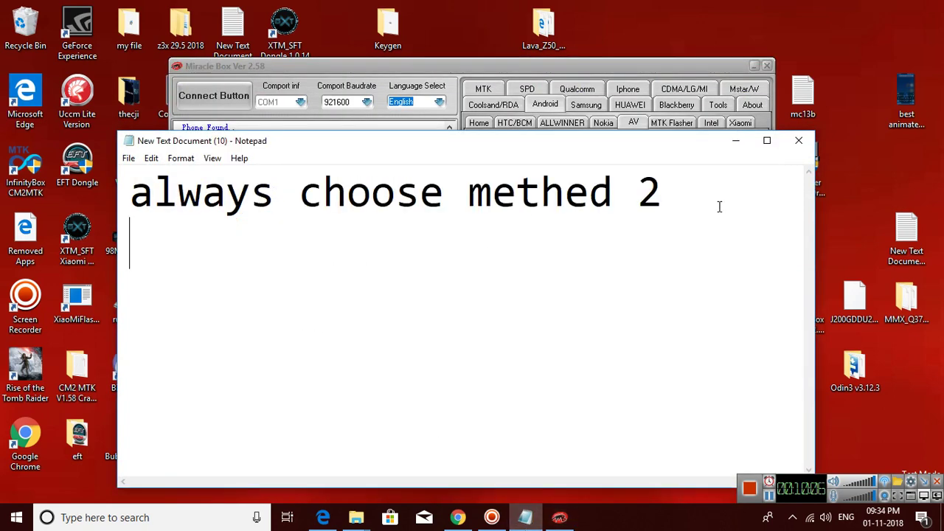
text(i)
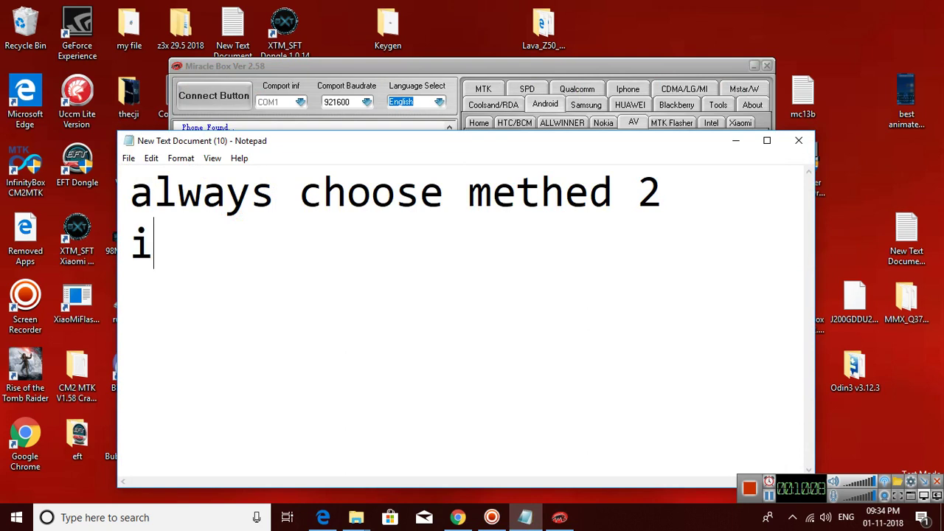
text(f dont)
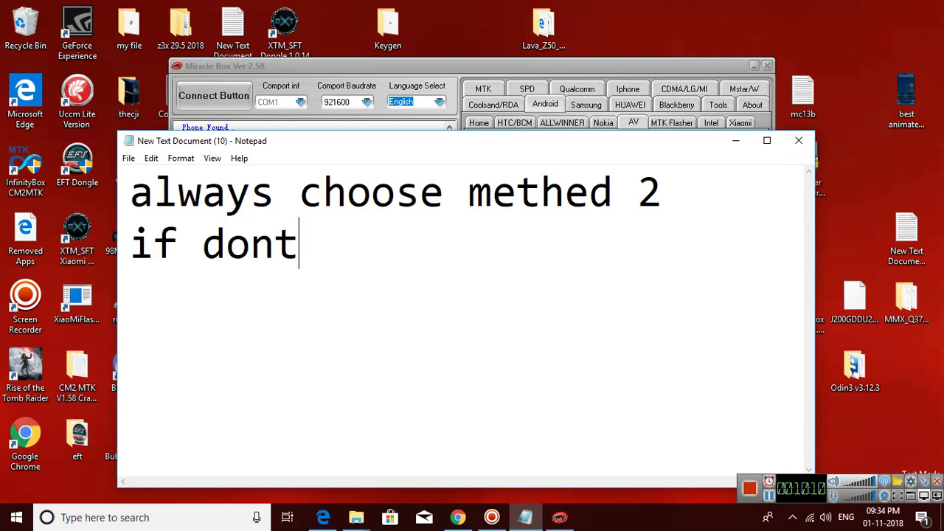
text( wor)
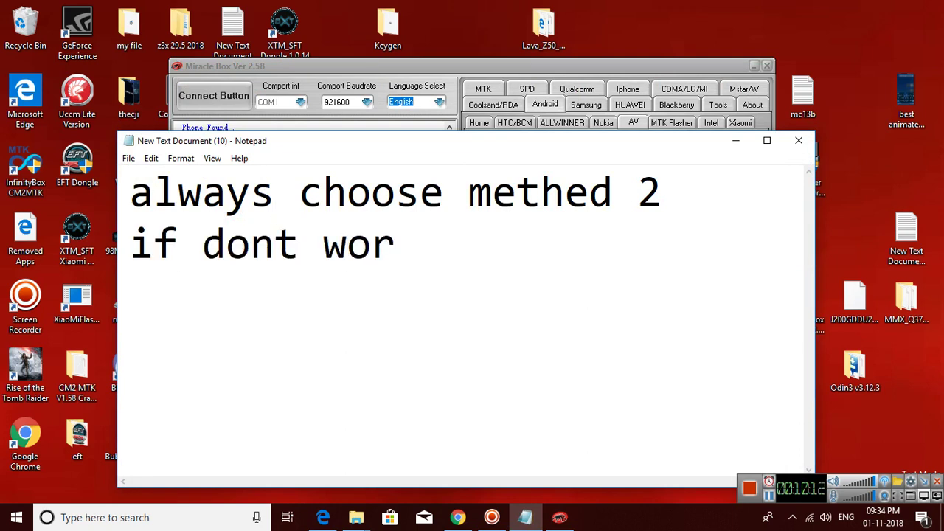
text(k)
key(Return)
- Add "then you need to root your mobile" as the third line of the note
text(t)
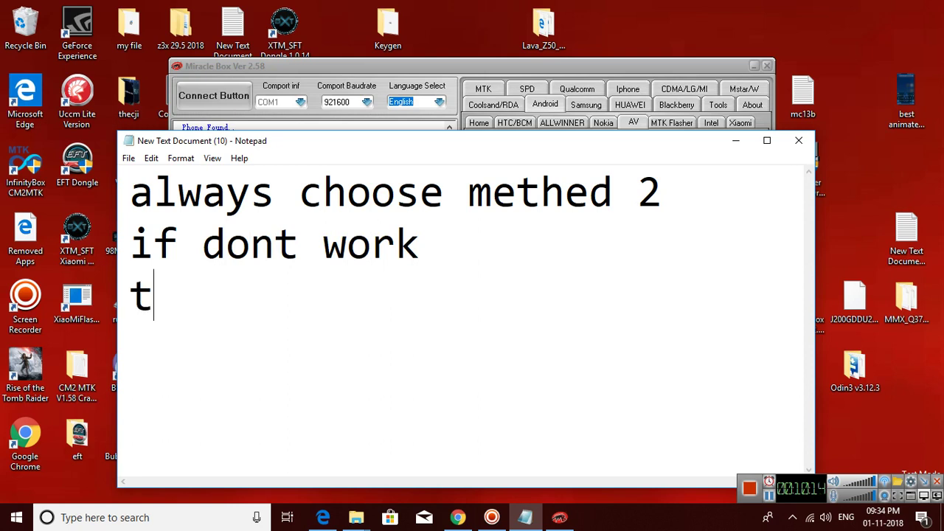
text(he)
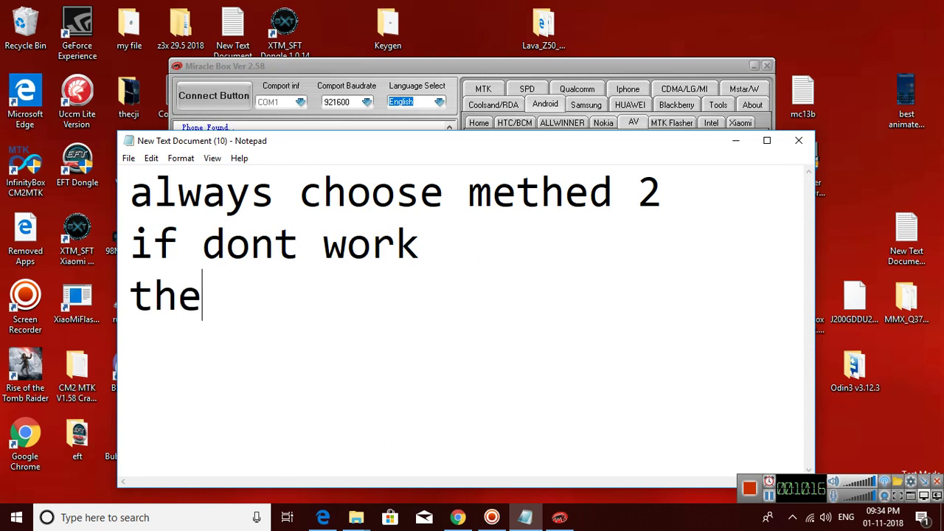
text(n you)
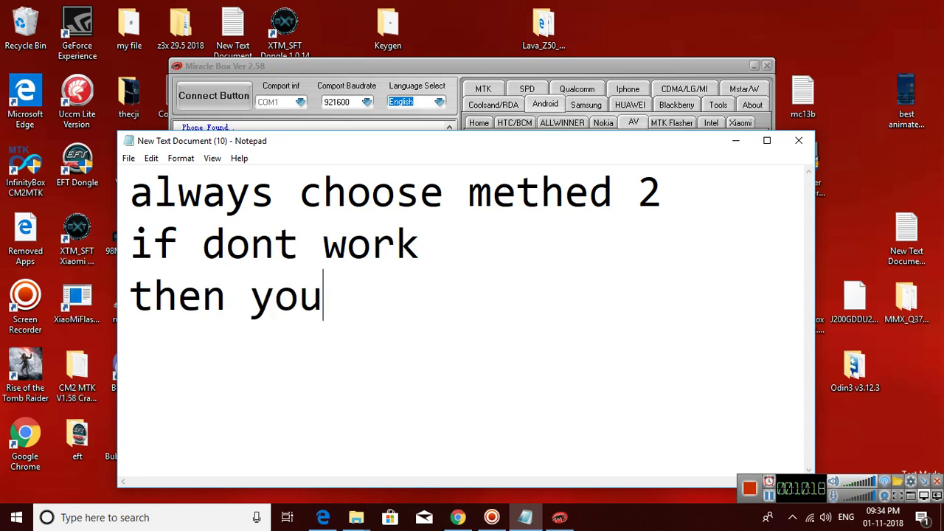
text( need )
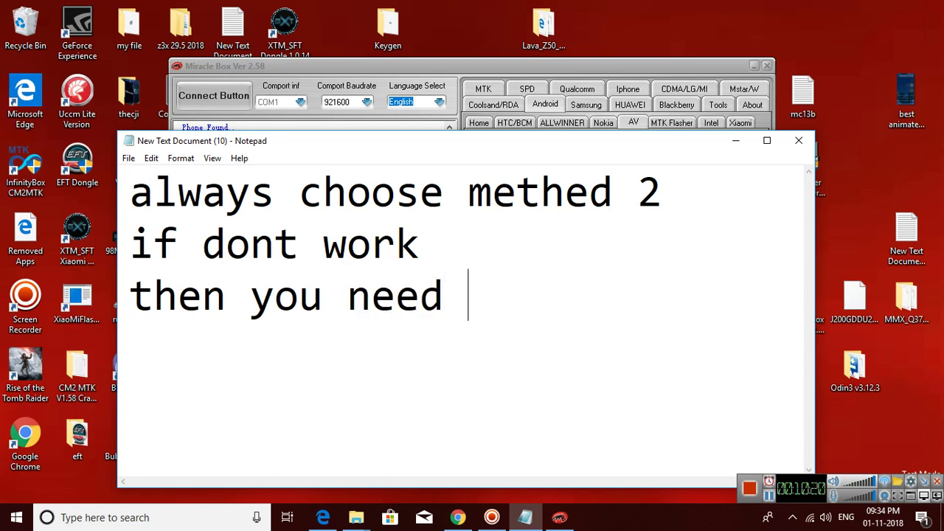
text(to r)
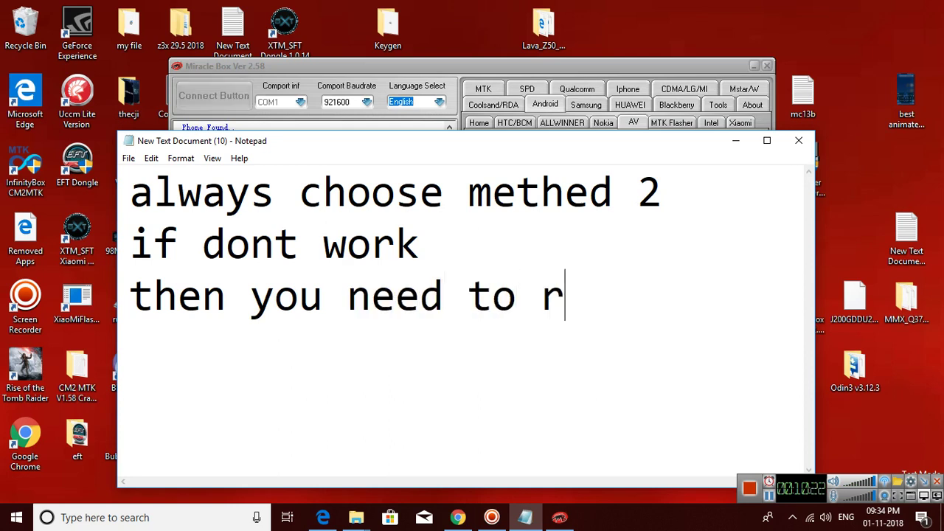
text(oot you)
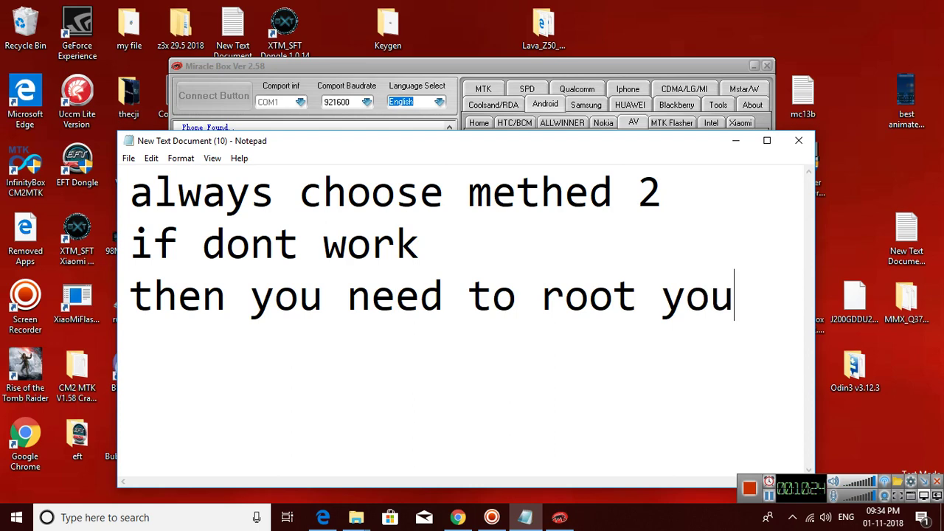
text(r mo)
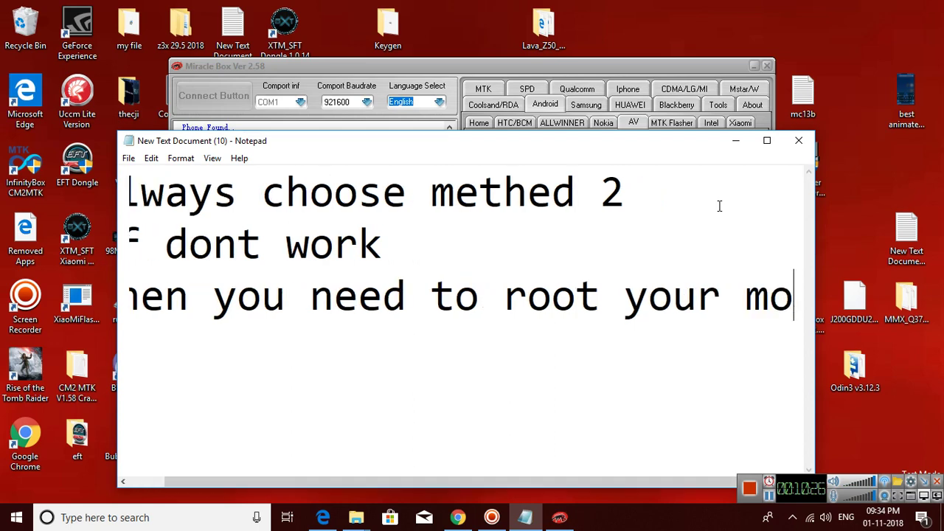
text(bil)
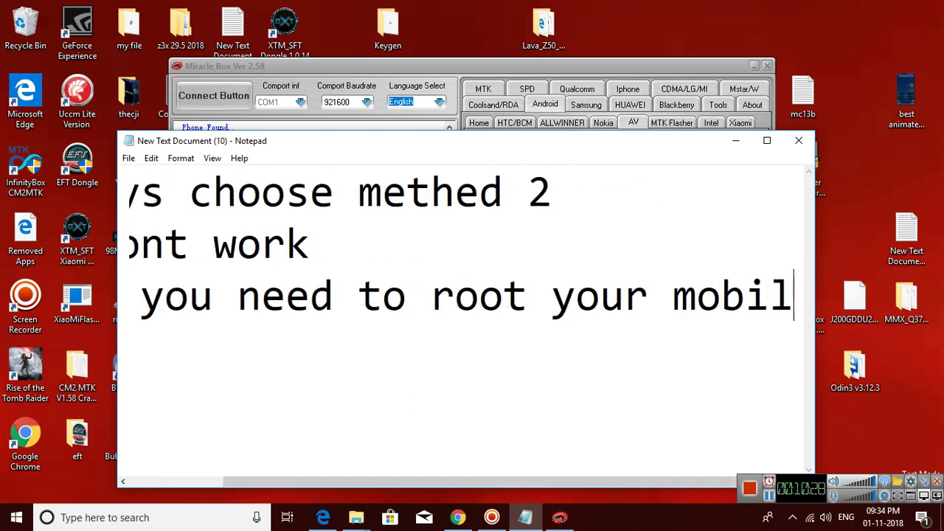
text(e)
key(Return)
- Add "or full flash" as the last line of the note and minimize it to return to Miracle Box
text(o)
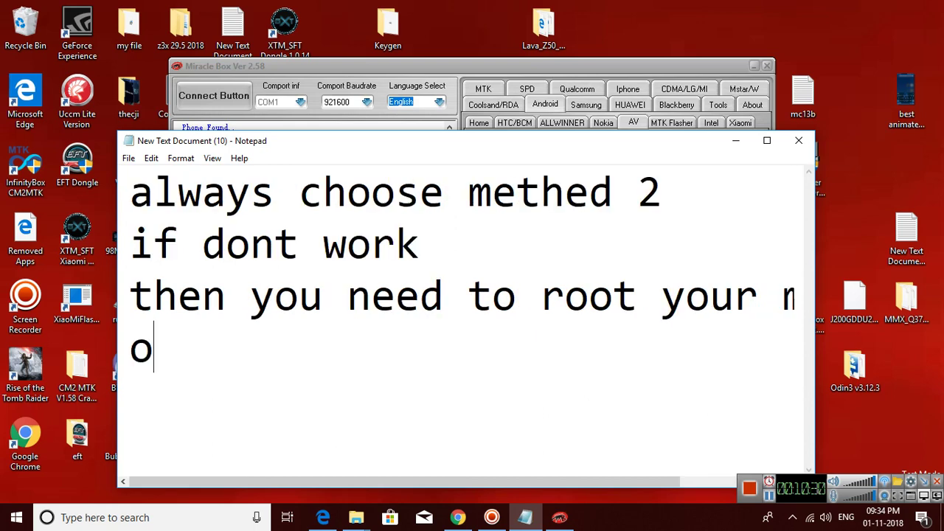
text(r fu)
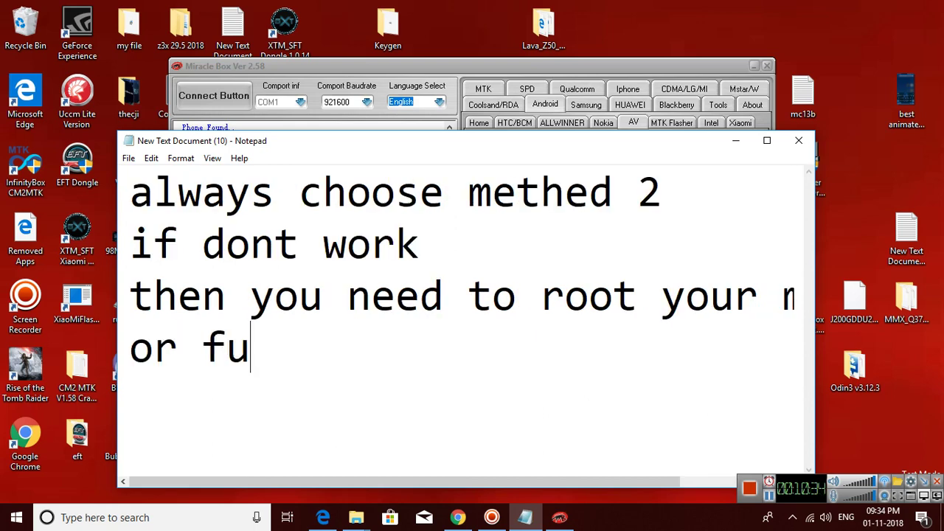
text(ll flash)
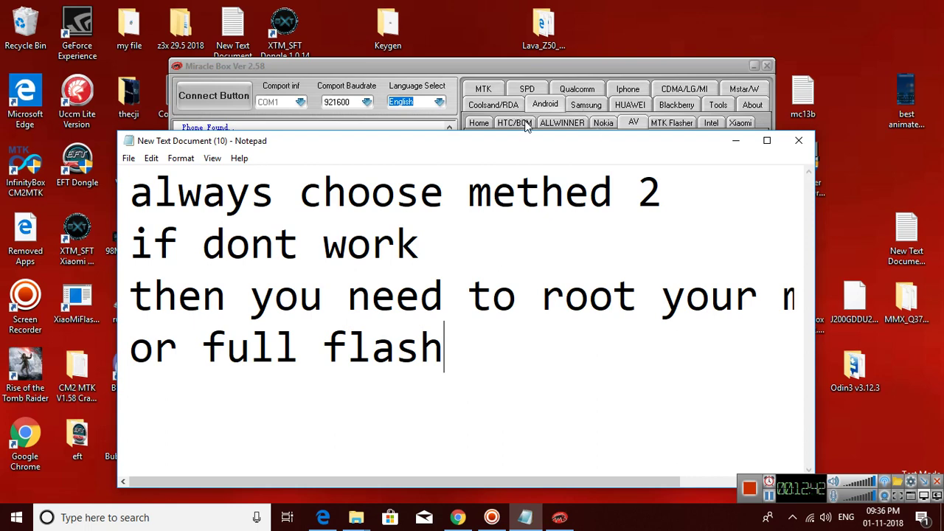
click(738, 141)
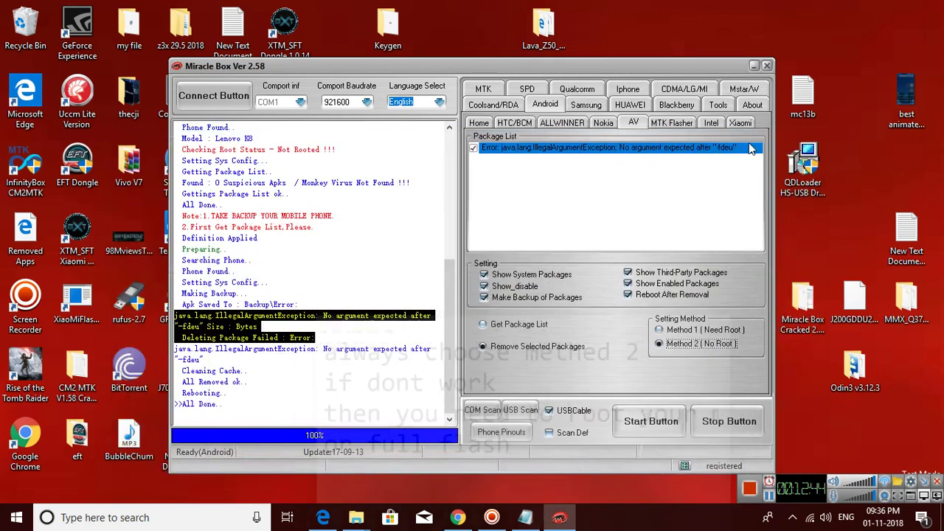